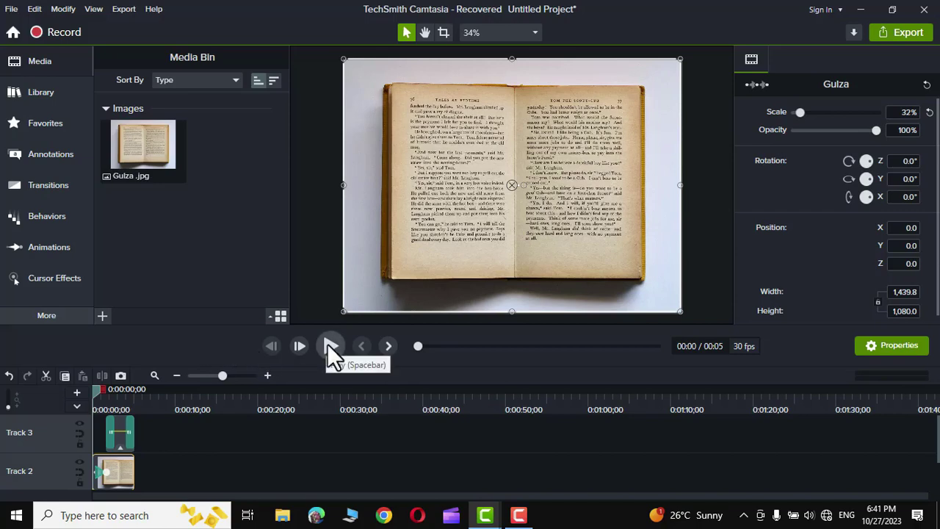
Watch the finished example, then import the Gulza book photo from the Desktop.
left_click(328, 345)
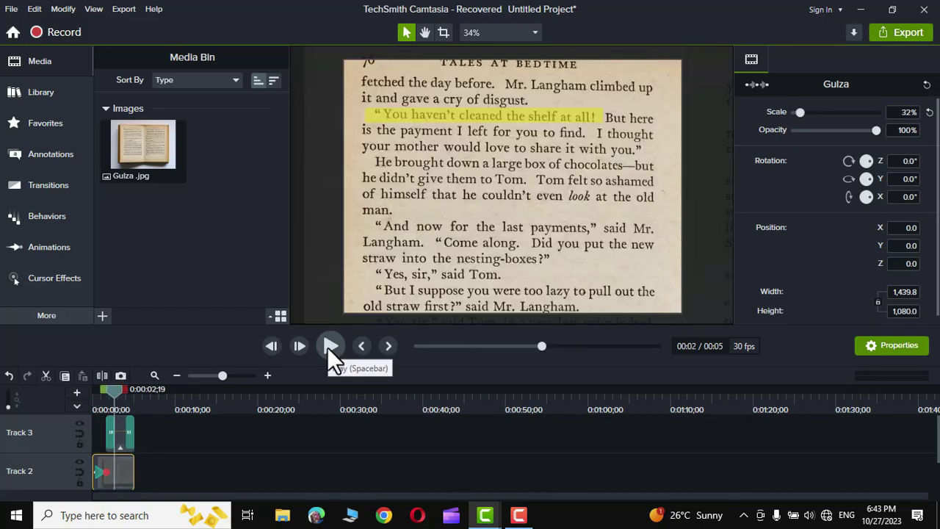
left_click(329, 346)
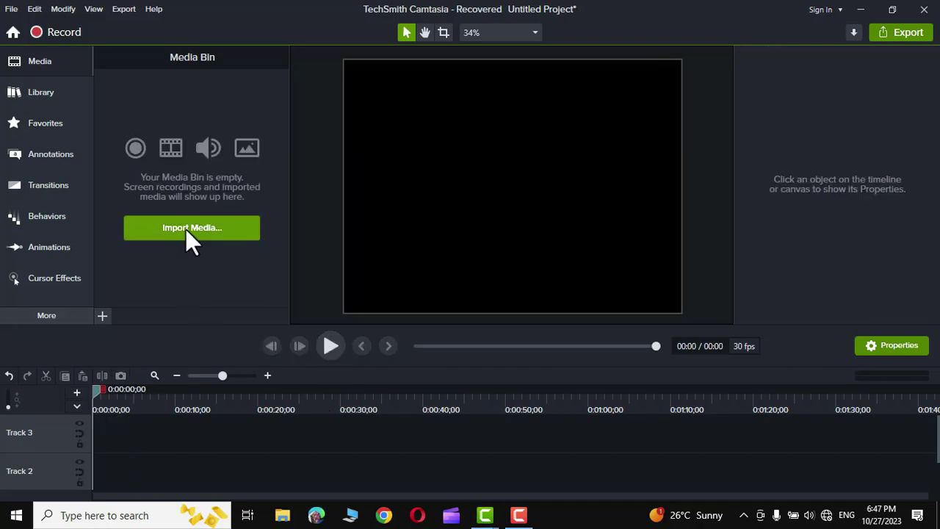
left_click(186, 229)
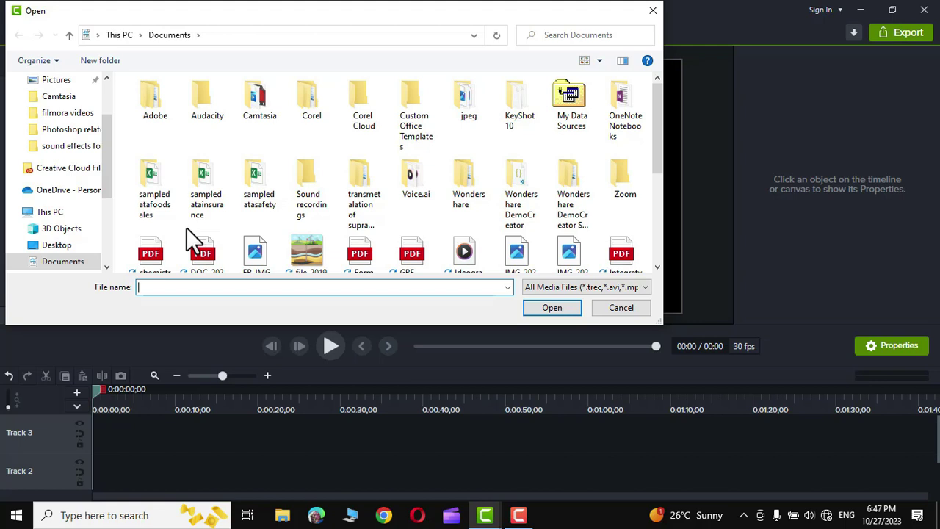
left_click(57, 244)
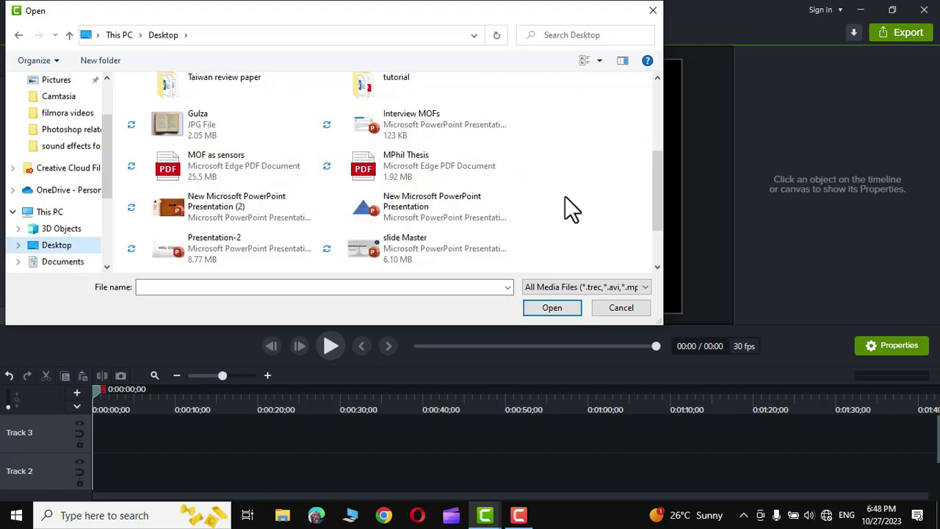
left_click(207, 126)
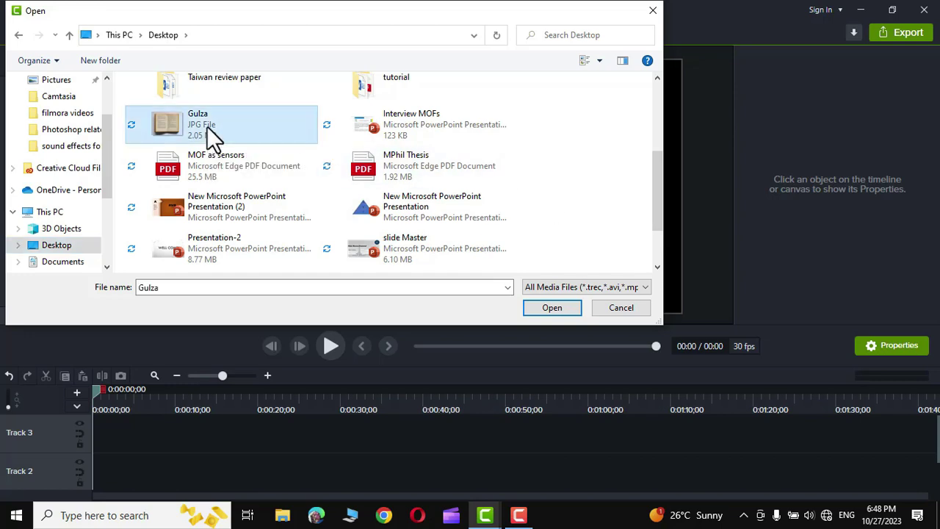
left_click(550, 307)
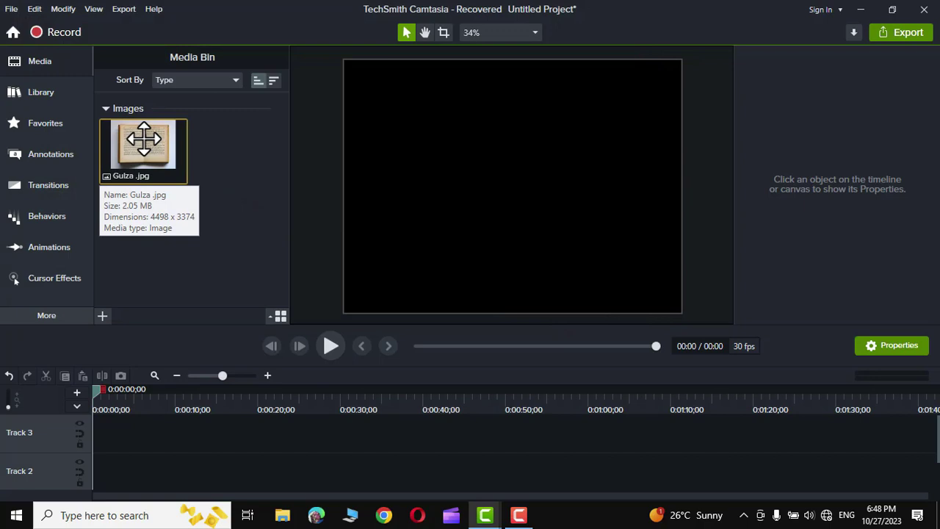
Place Gulza.jpg at the start of Track 2 and trim it to 5 seconds.
left_click_drag(148, 139, 201, 456)
left_click_drag(116, 466, 141, 468)
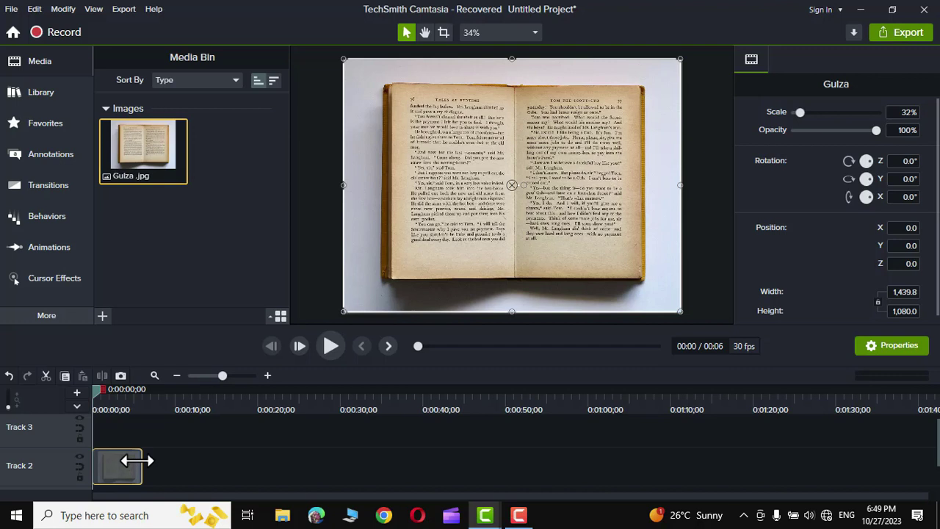
left_click_drag(137, 460, 138, 463)
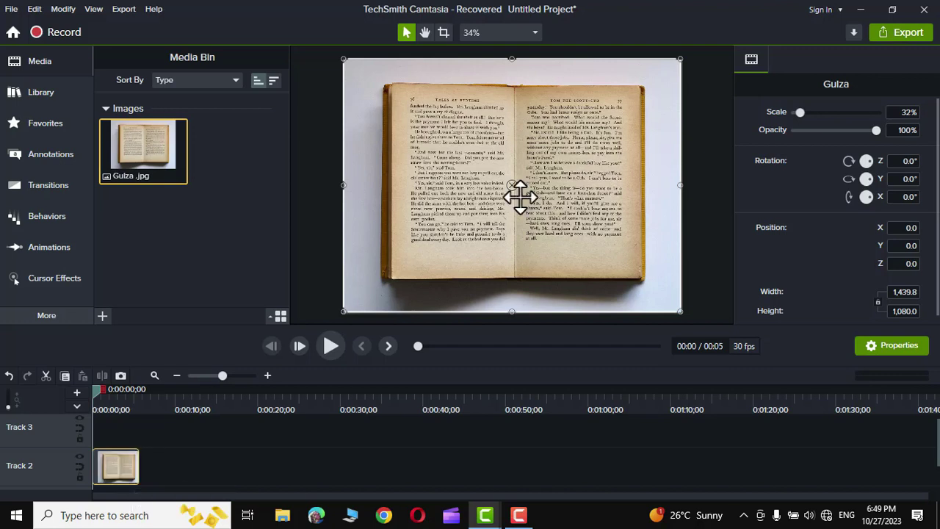
At the 2-second mark, add a Zoom-n-Pan to 82% on the upper left page text.
left_click(33, 244)
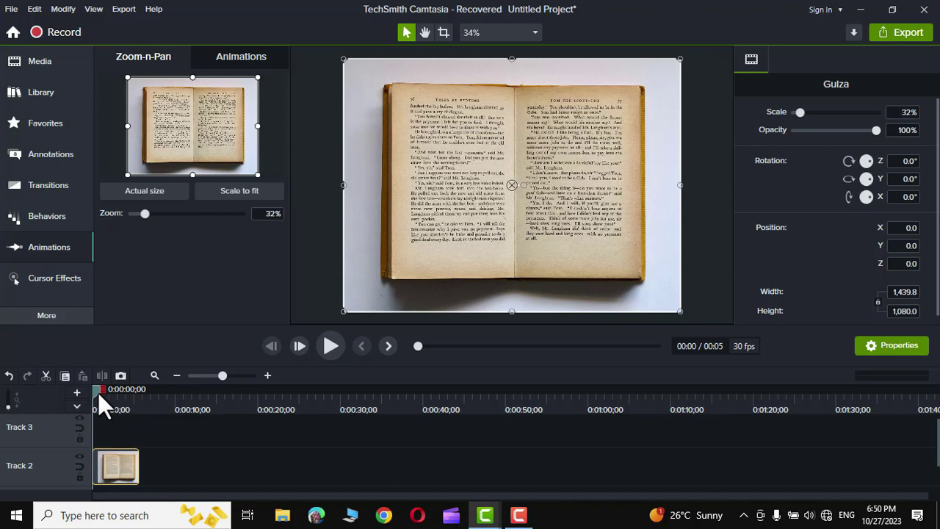
left_click_drag(96, 391, 114, 405)
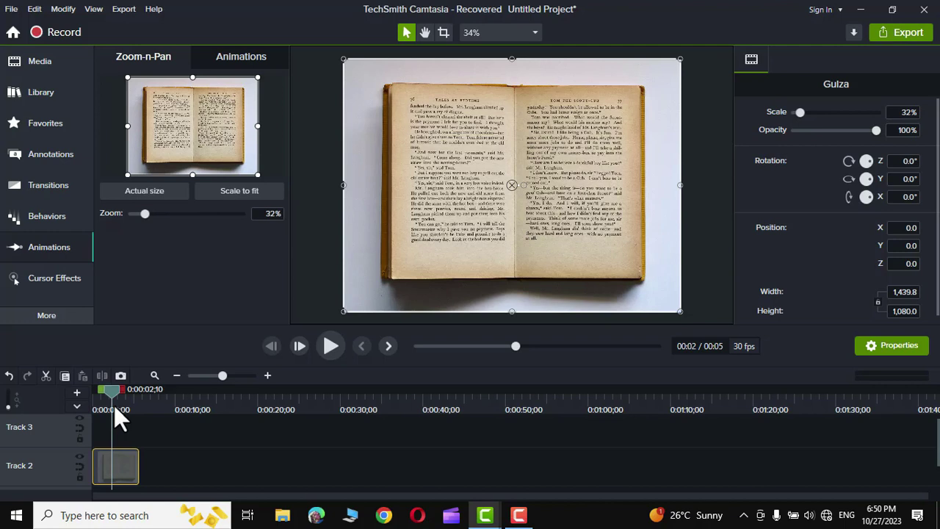
left_click_drag(111, 389, 112, 394)
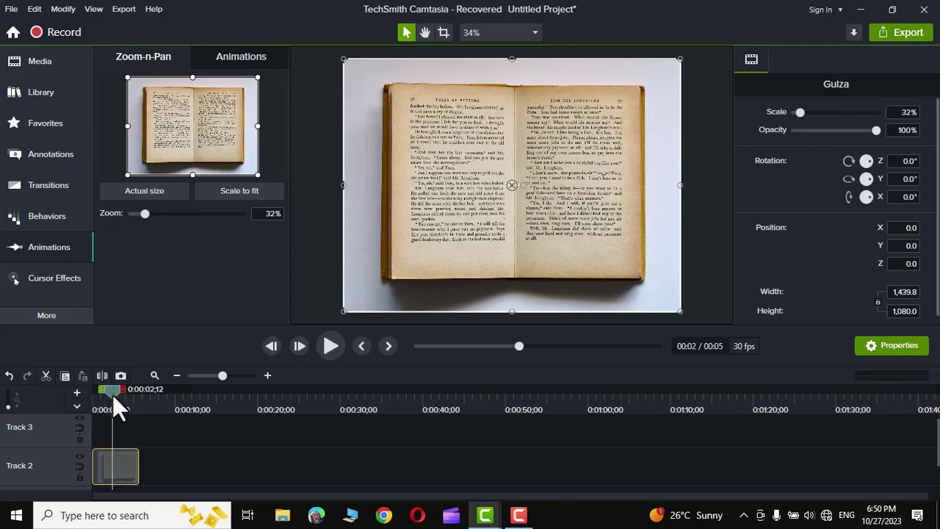
left_click_drag(258, 177, 195, 120)
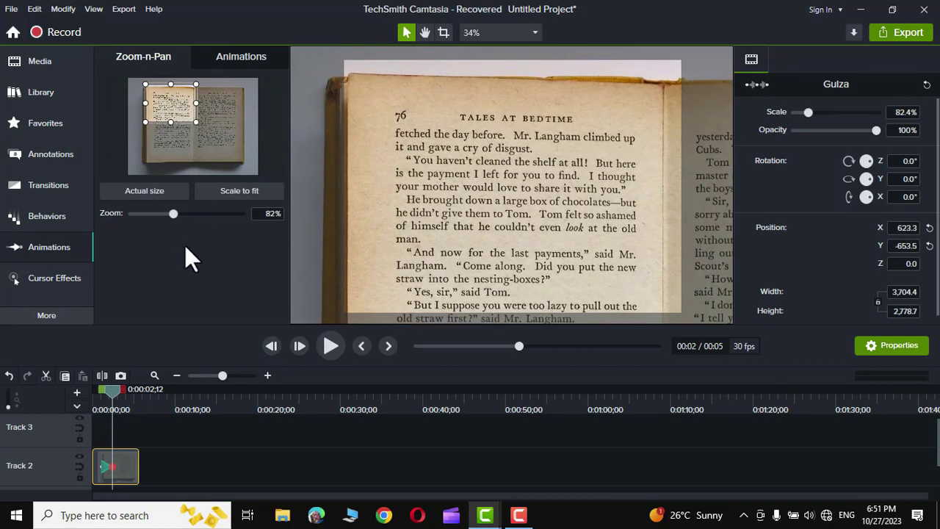
Play the zoom animation from the start to check it.
left_click_drag(112, 389, 81, 396)
left_click(330, 346)
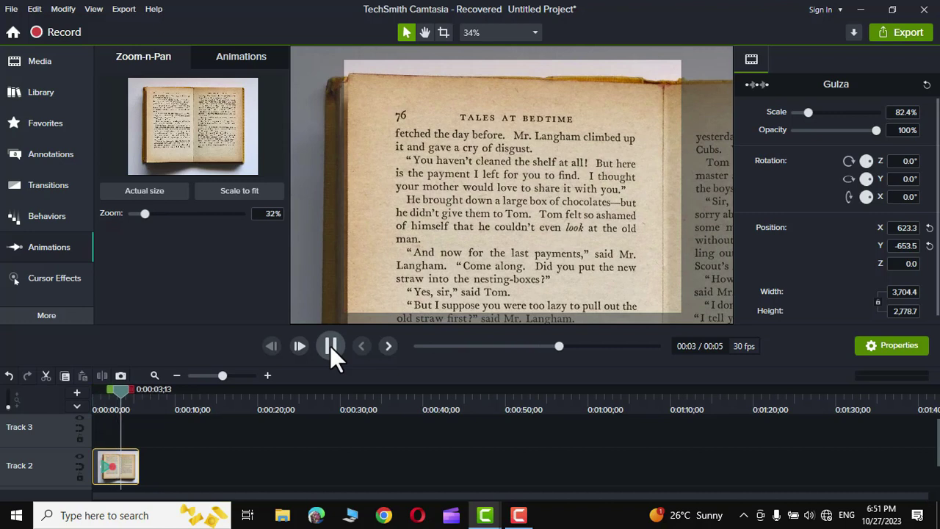
left_click(329, 347)
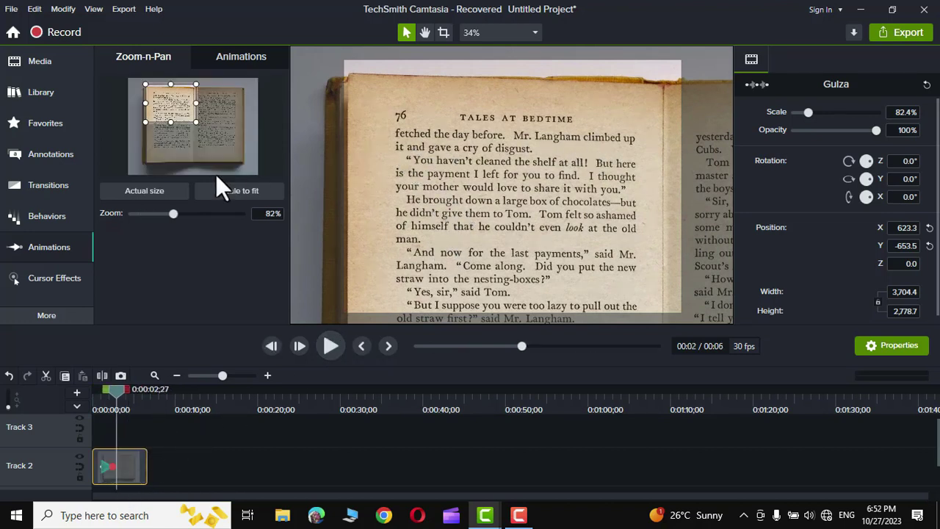
Add a white text-rectangle callout on Track 3, shortened into a strip over the top lines.
left_click(28, 153)
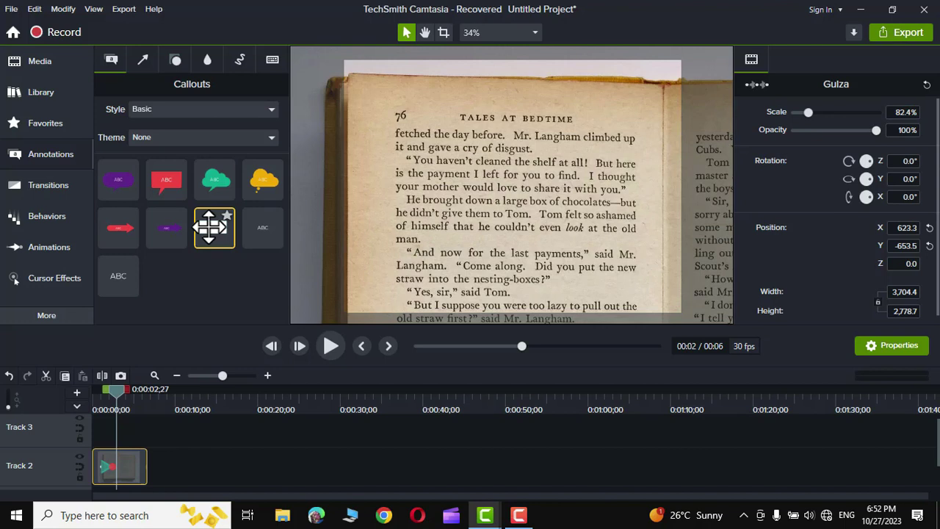
mouse_move(209, 227)
left_mouse_down()
mouse_move(206, 437)
mouse_move(103, 429)
left_mouse_up()
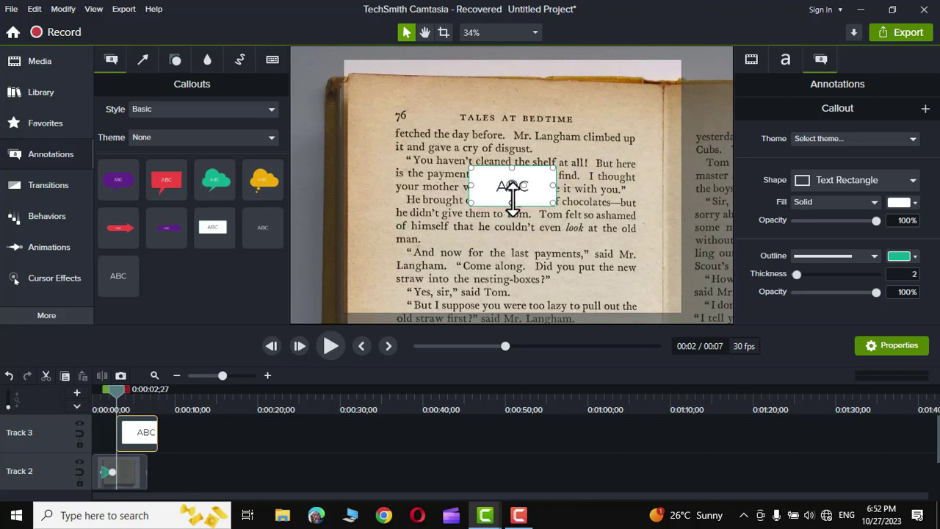
left_click_drag(512, 199, 512, 185)
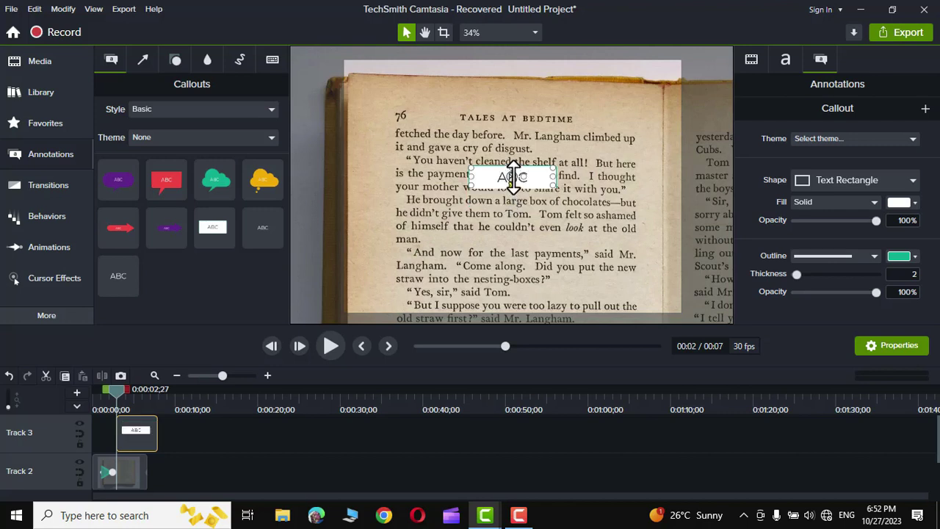
left_click_drag(536, 174, 444, 144)
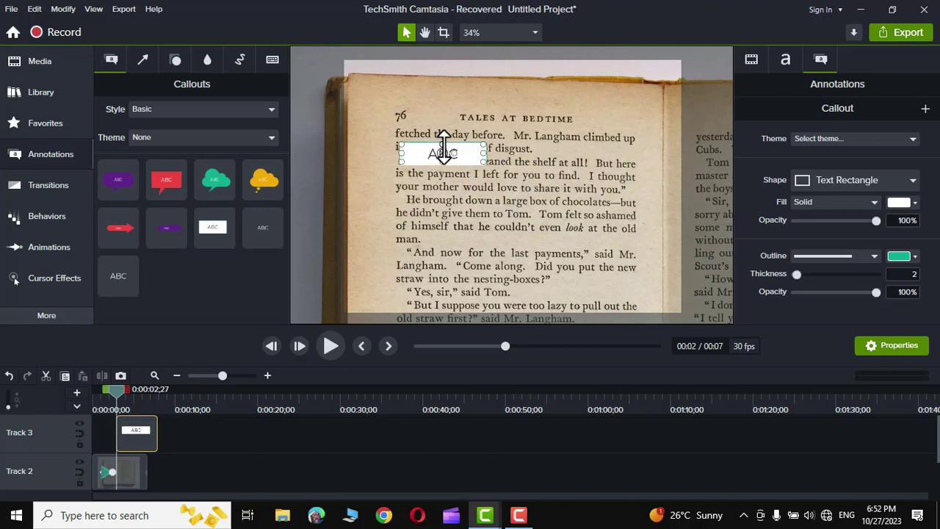
Delete the callout's ABC text and stretch the empty bar across the shelf line.
double_click(444, 149)
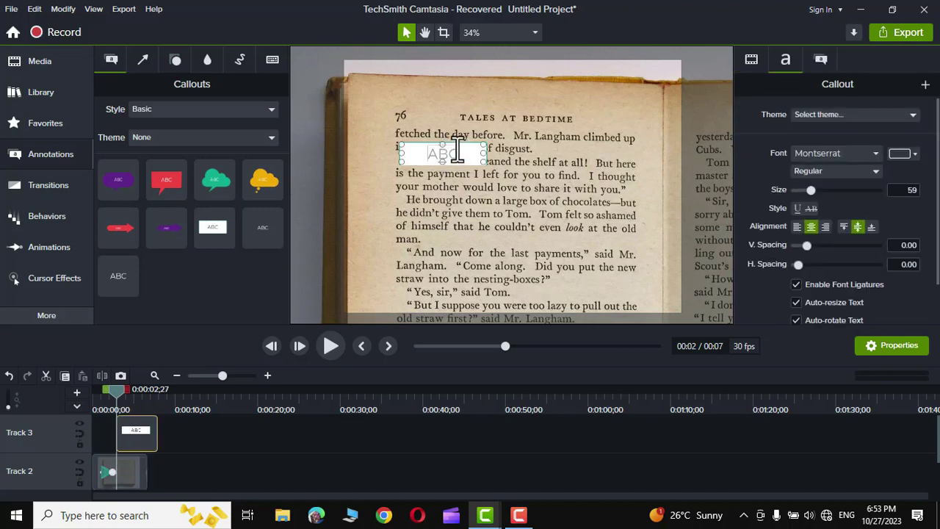
key("BackSpace")
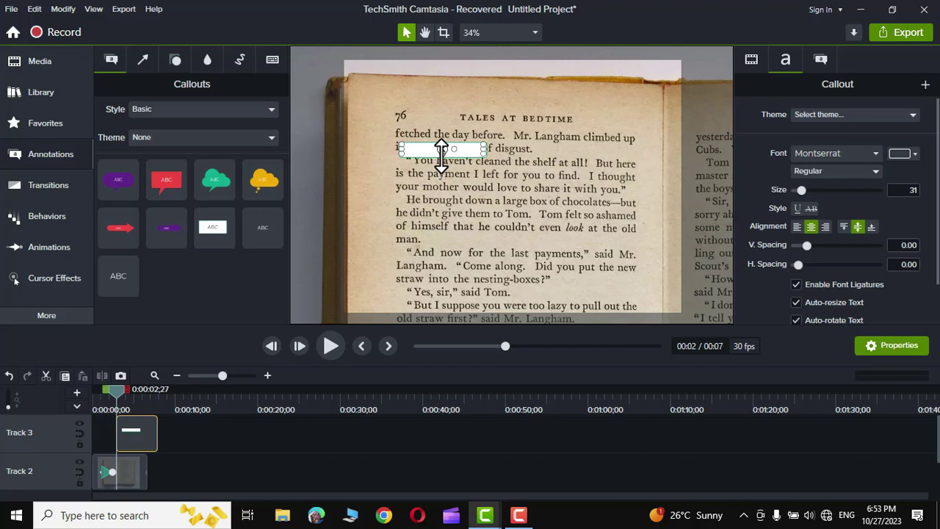
left_click_drag(442, 151, 426, 153)
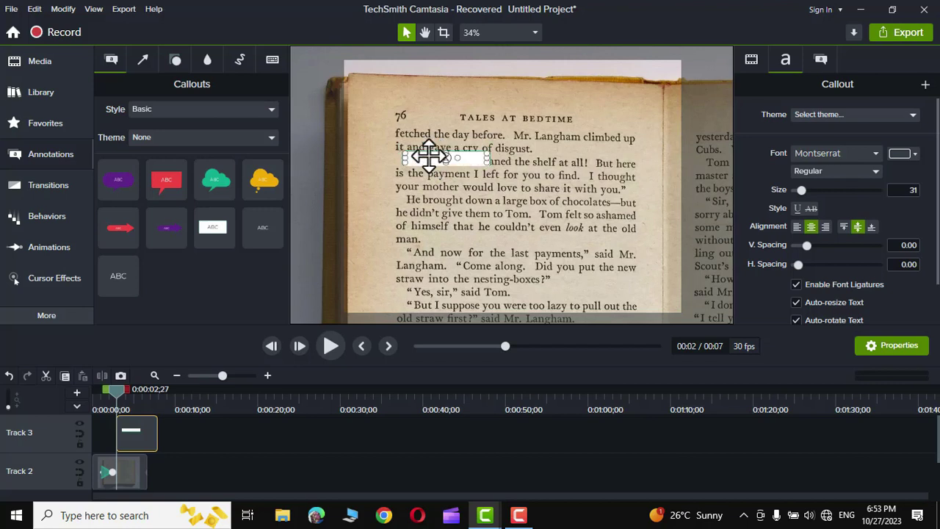
left_click_drag(495, 161, 588, 171)
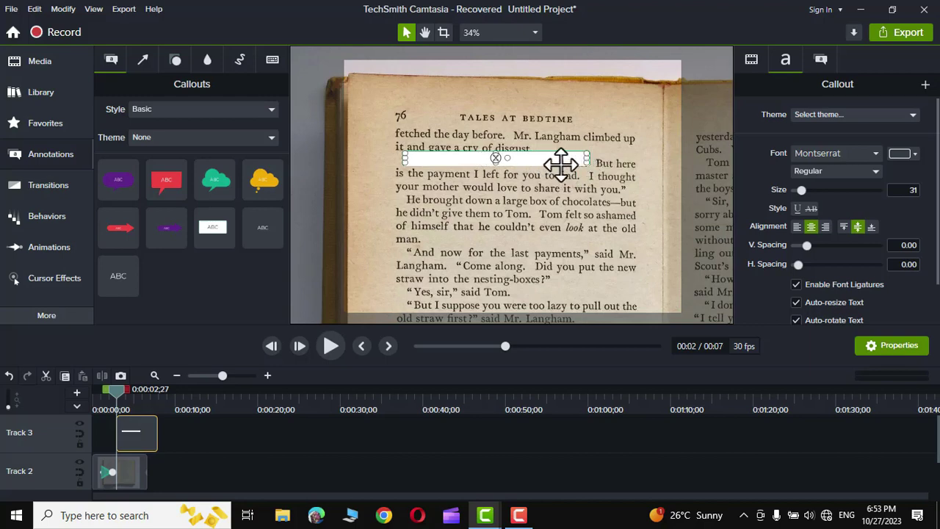
Replay the video to check the white bar, then select the callout clip on Track 3.
left_click(271, 346)
left_click(329, 345)
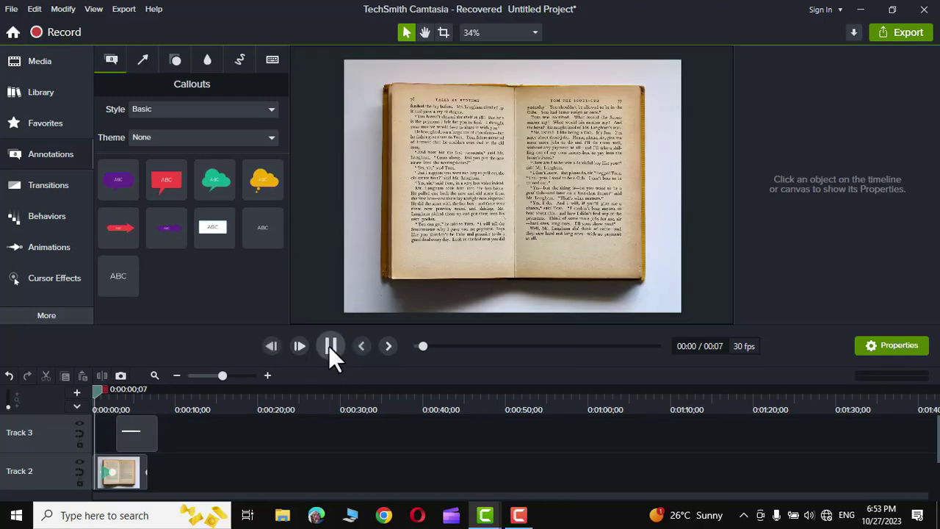
left_click(328, 346)
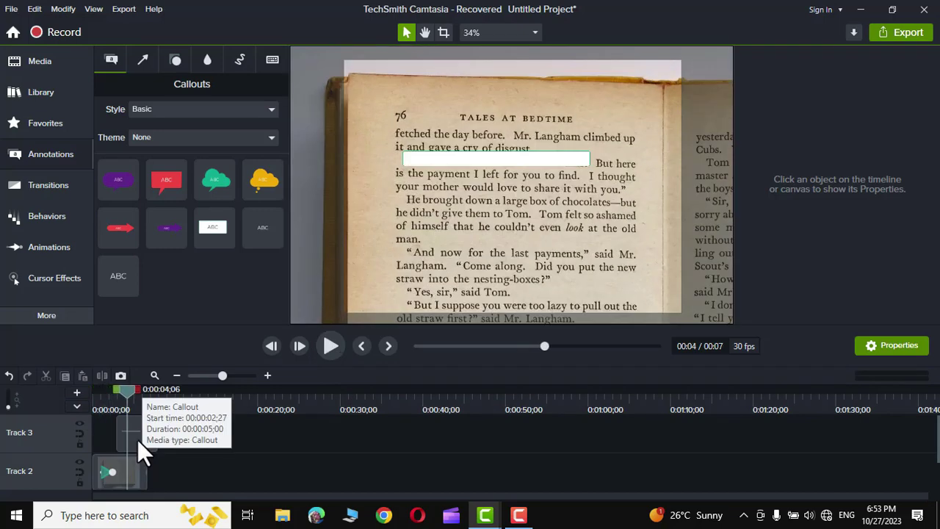
left_click(137, 439)
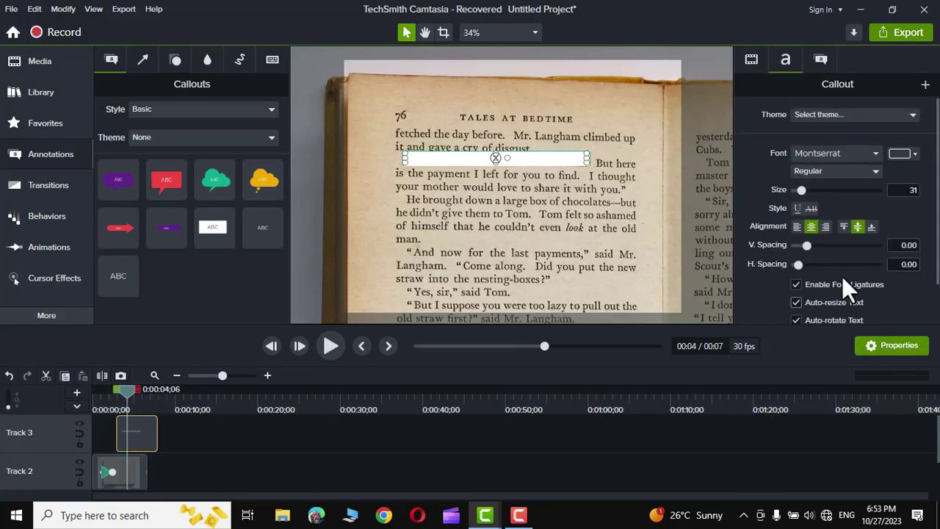
Change the callout's fill colour from white to yellow and check it on the canvas.
left_click(820, 60)
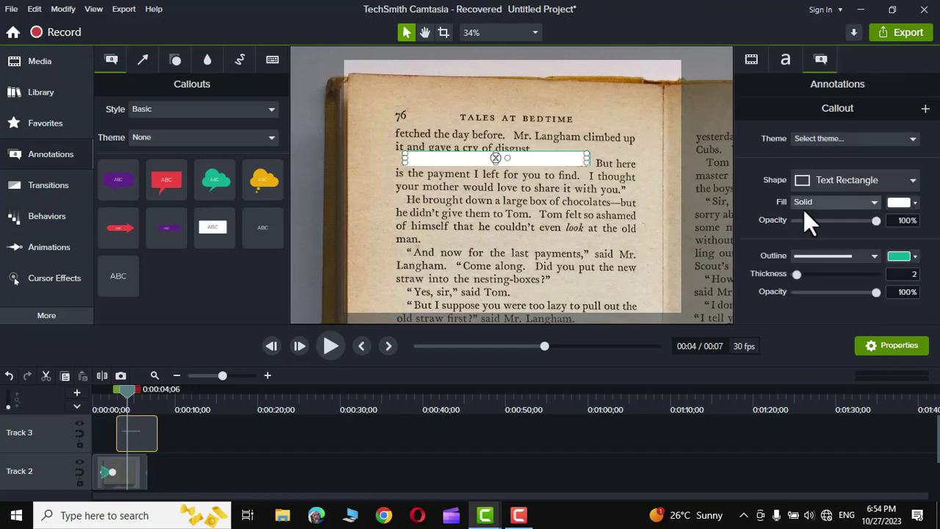
left_click(896, 201)
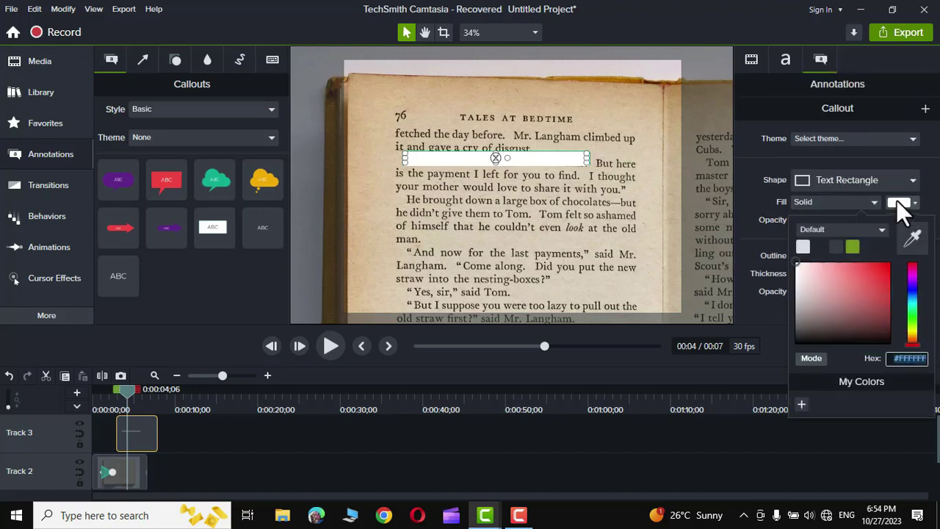
left_click(911, 331)
left_click(609, 197)
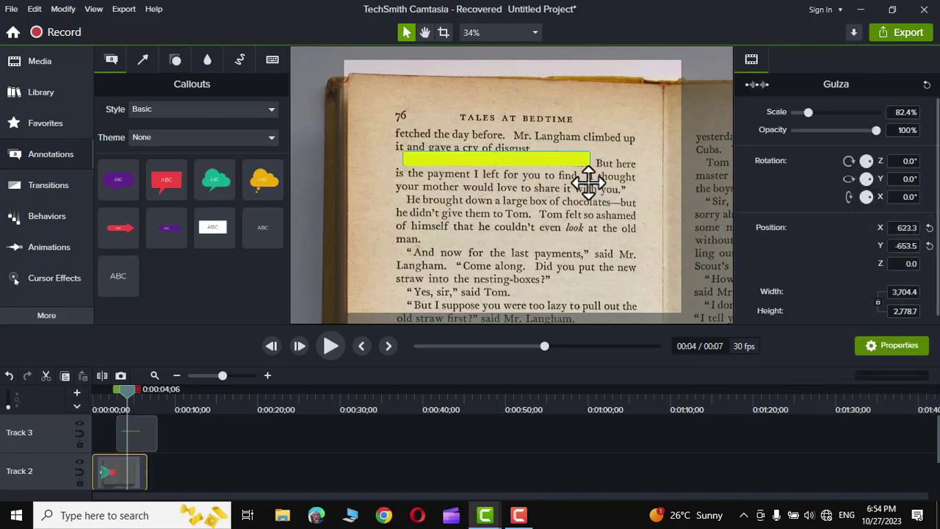
left_click(532, 166)
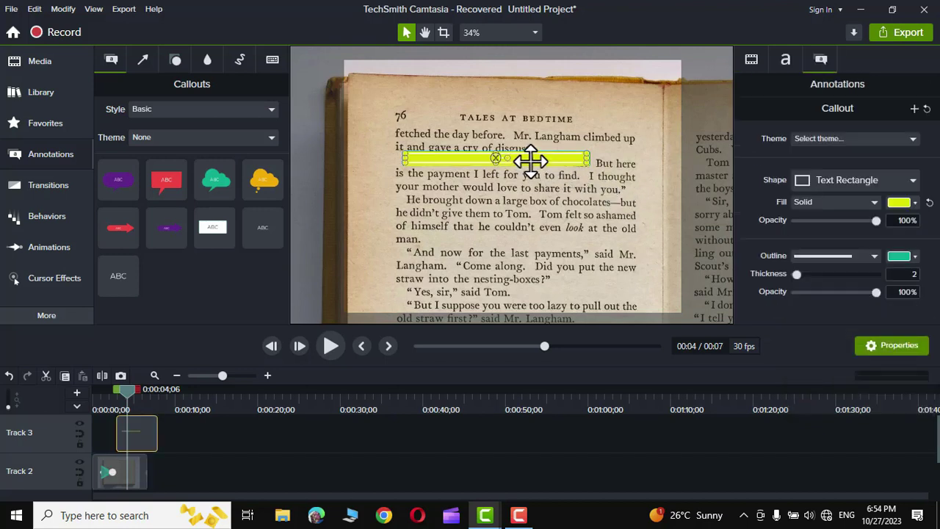
left_click(567, 213)
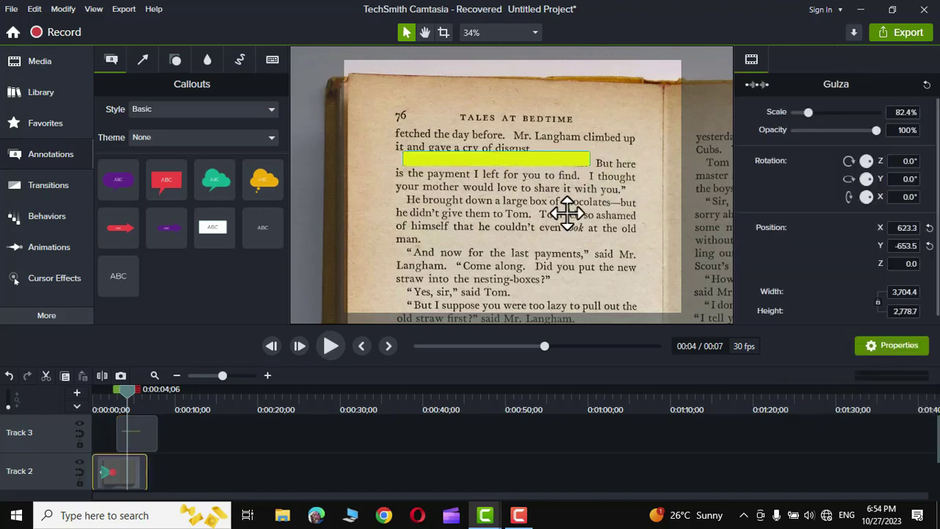
left_click(532, 160)
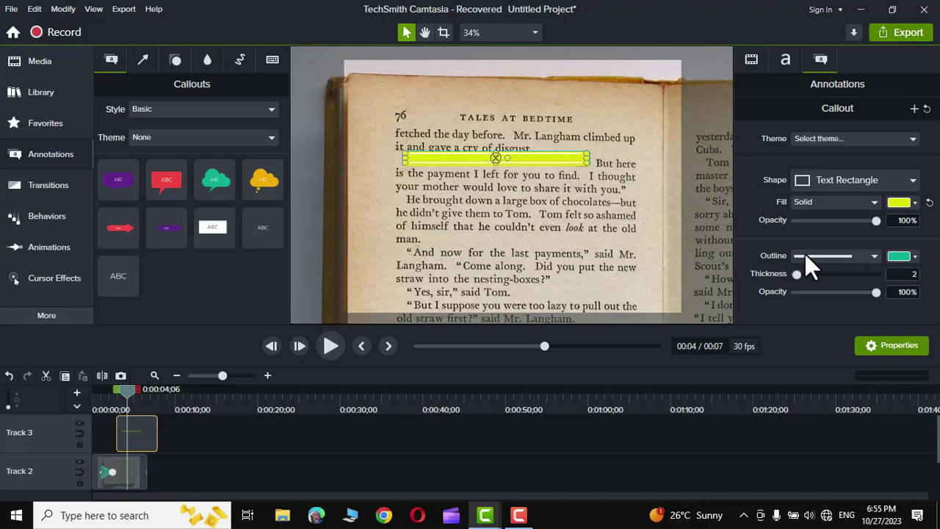
Match the callout outline to the yellow fill using the eyedropper.
left_click(913, 255)
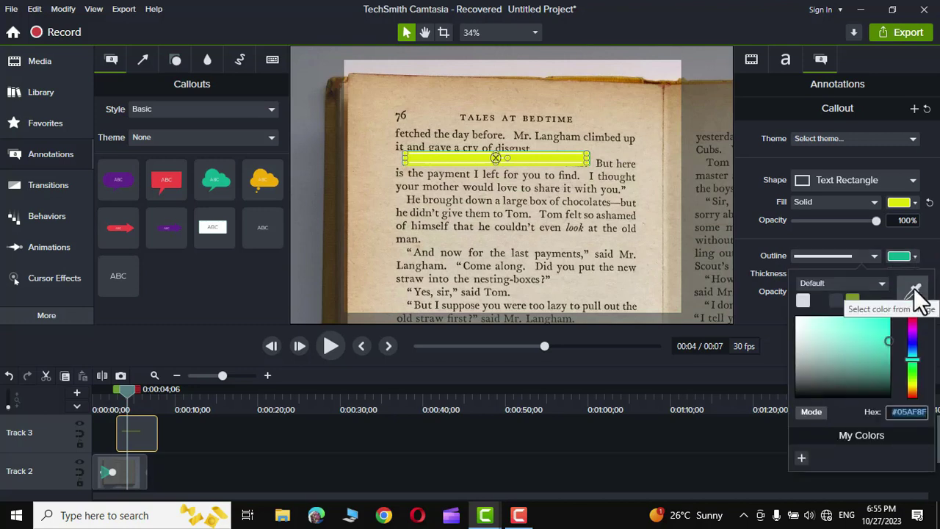
left_click(913, 289)
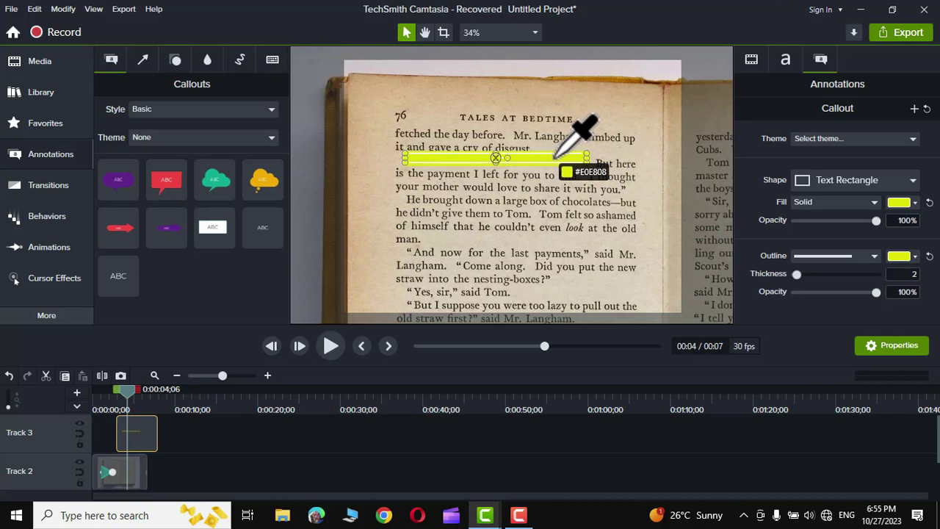
left_click(556, 156)
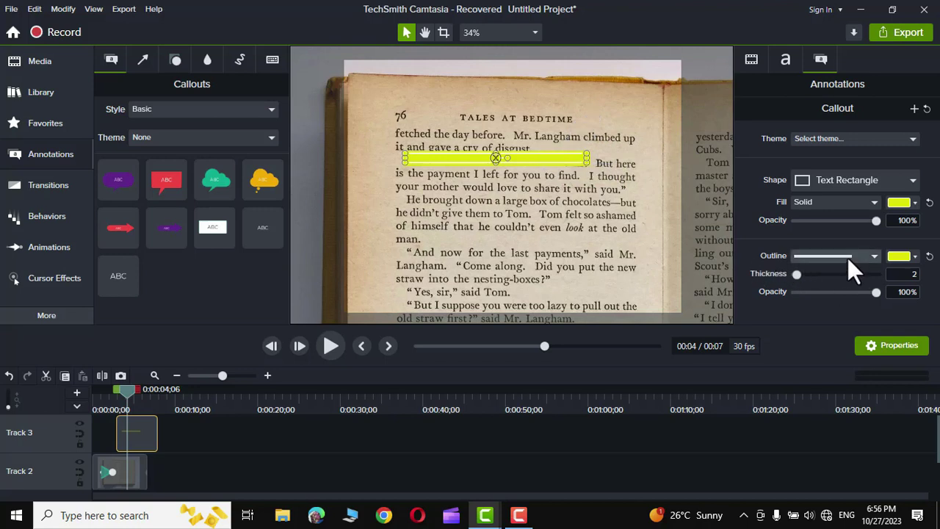
left_click(621, 199)
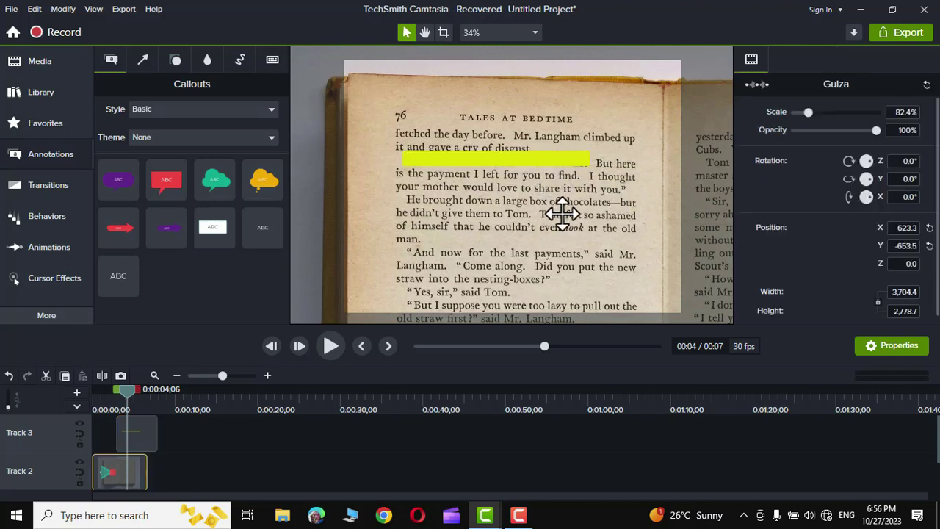
left_click(569, 159)
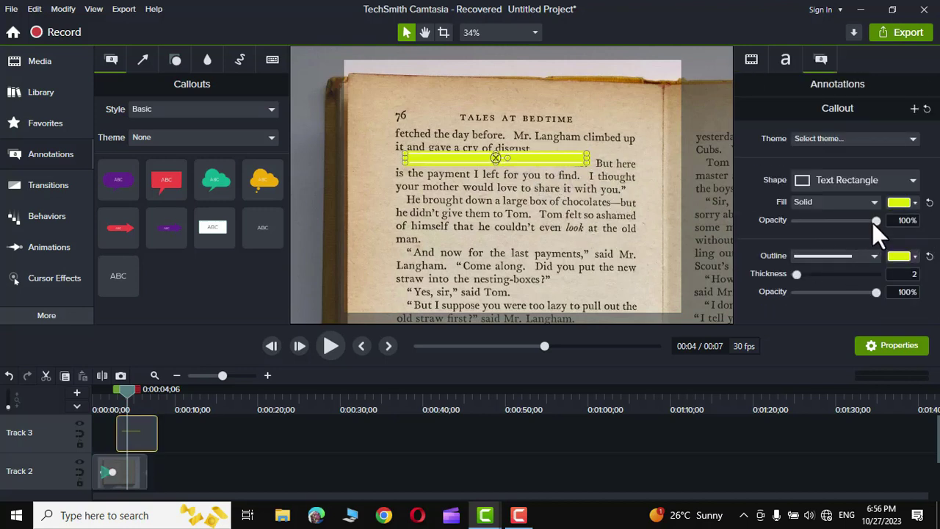
Lower the callout's fill opacity to 55% so the line shows through.
left_click_drag(876, 220, 838, 222)
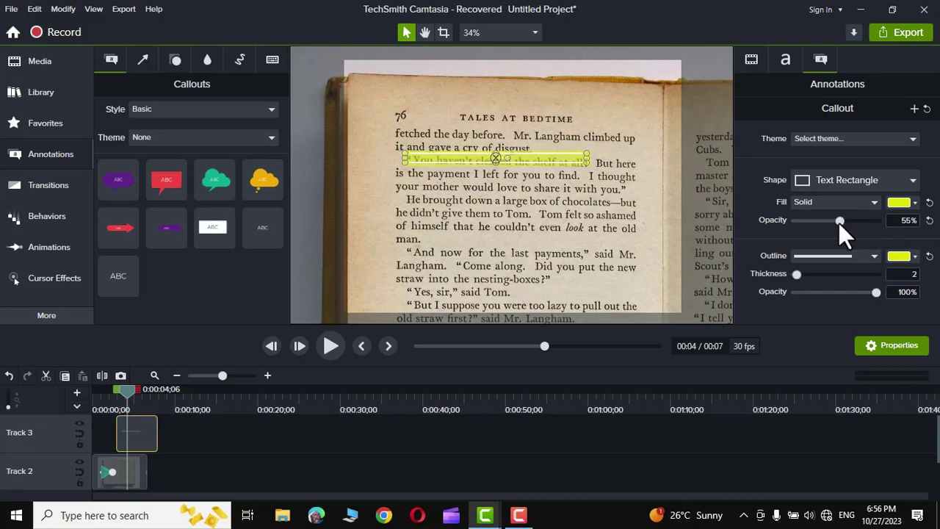
left_click(549, 193)
left_click(555, 160)
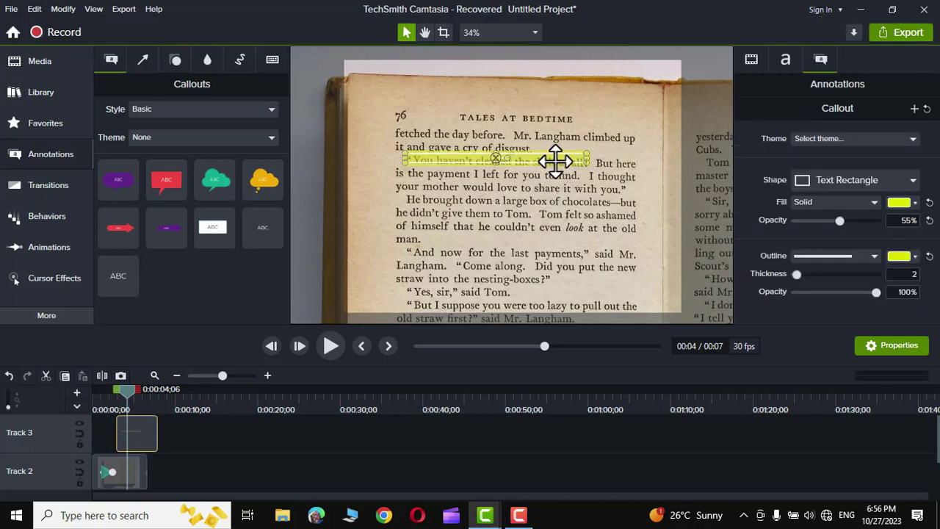
left_click(562, 212)
Replay the zoom animation from the beginning.
left_click_drag(128, 389, 73, 395)
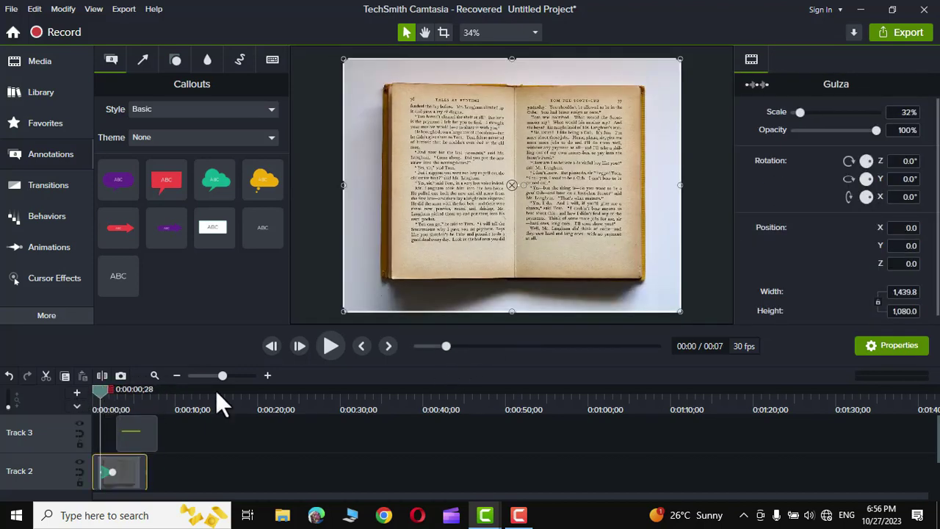
left_click(330, 346)
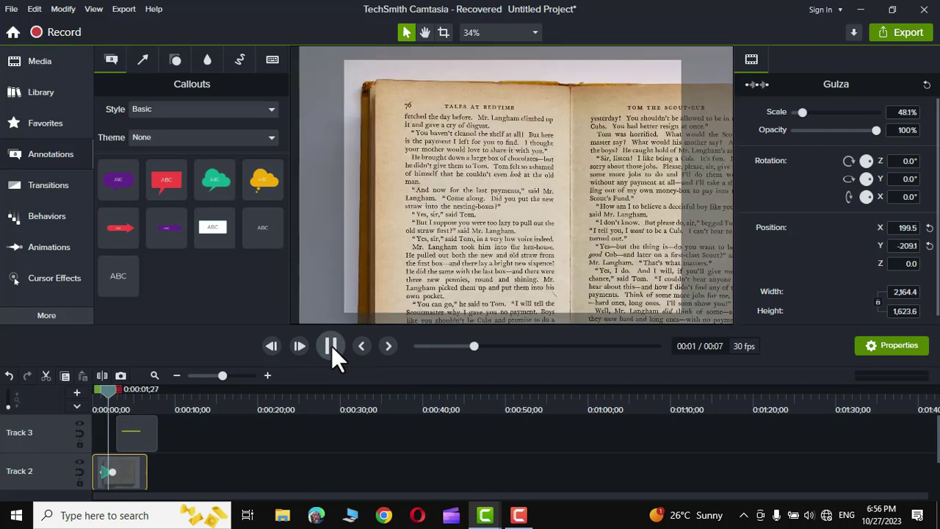
left_click(331, 345)
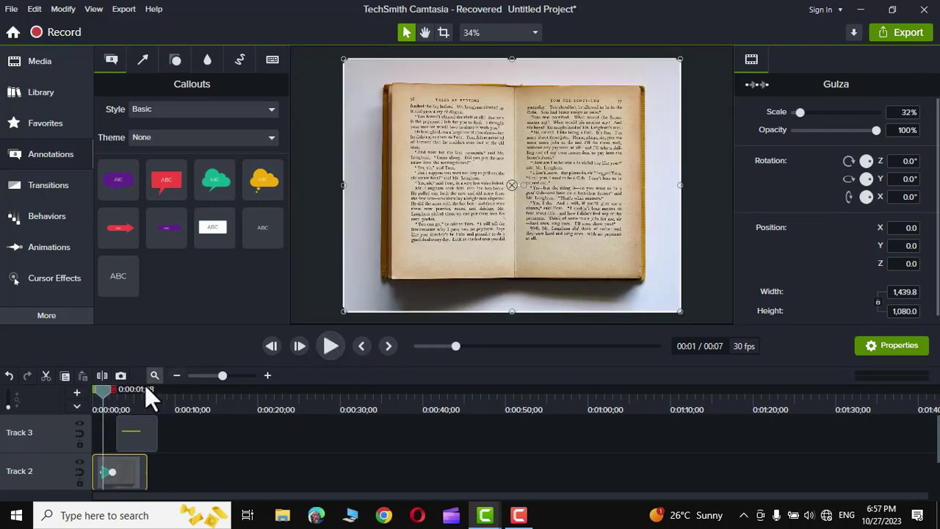
Apply a Slide right transition to the yellow highlight clip on Track 3.
left_click(140, 430)
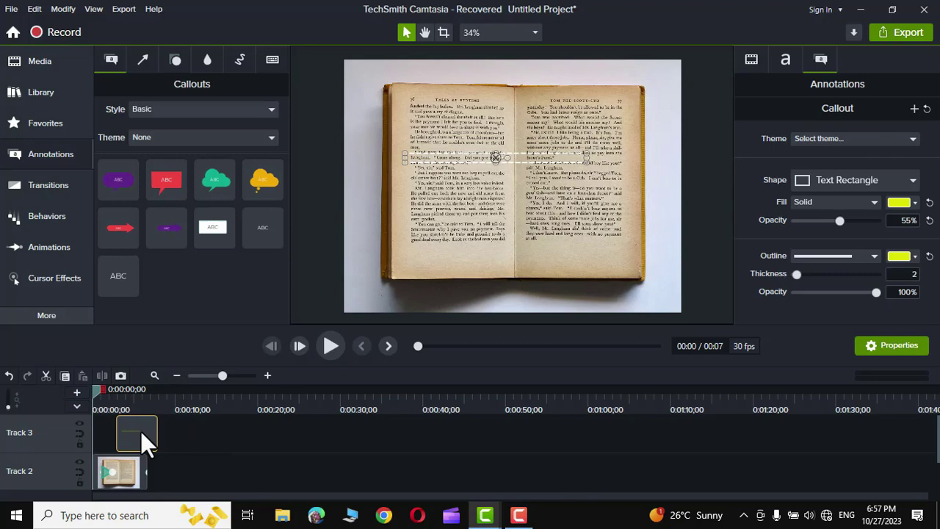
left_click(42, 184)
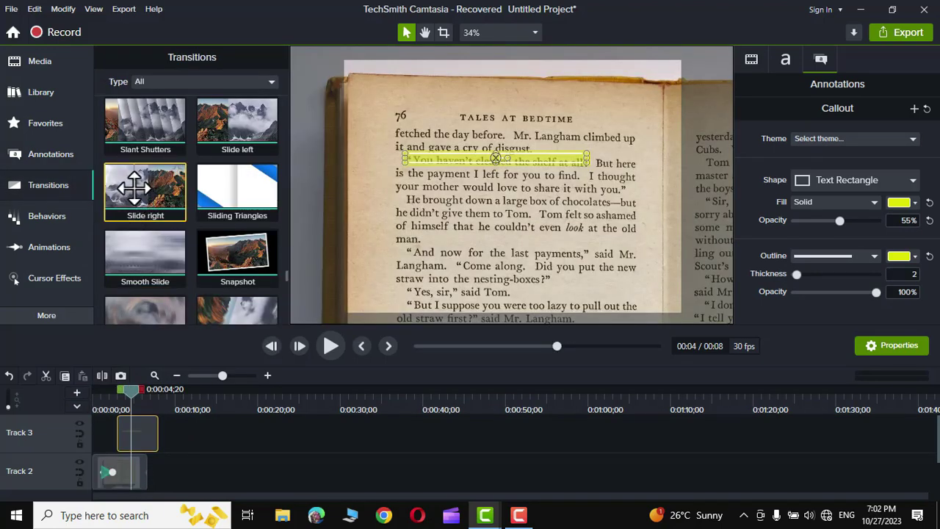
left_click_drag(136, 195, 131, 421)
left_click_drag(130, 389, 89, 393)
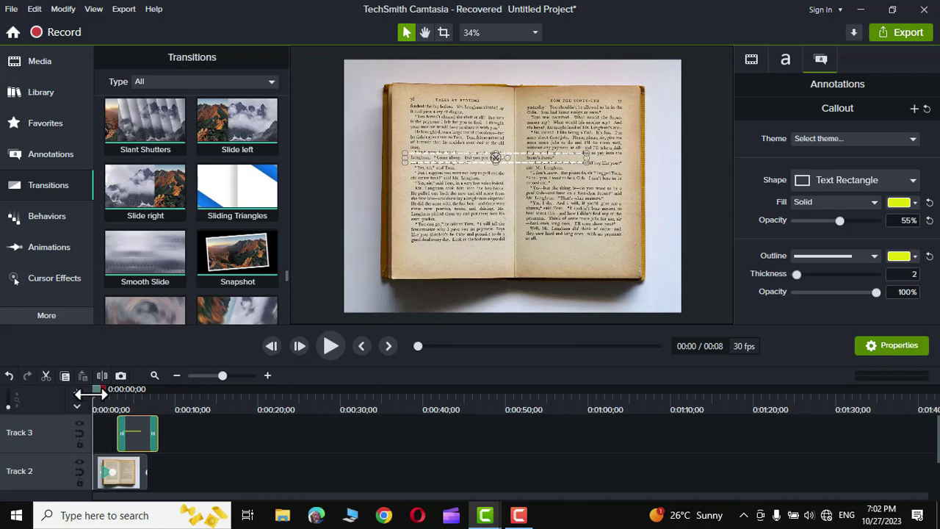
Play the video a few times to review the sliding highlight.
left_click(331, 346)
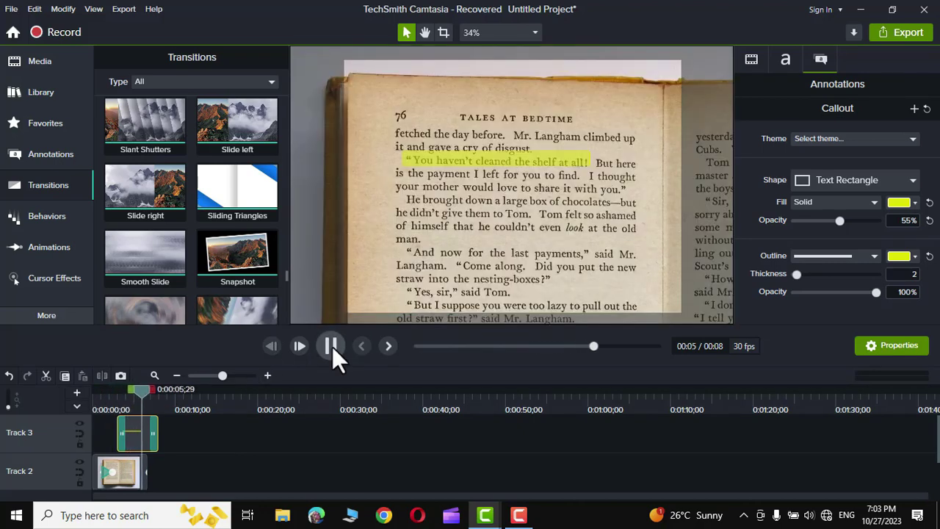
left_click(332, 347)
left_click_drag(143, 390, 103, 394)
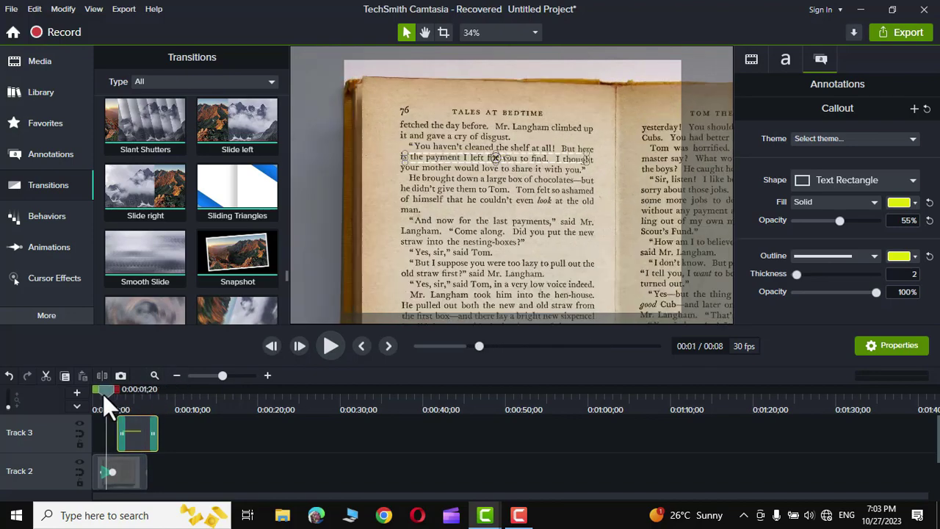
left_click(330, 346)
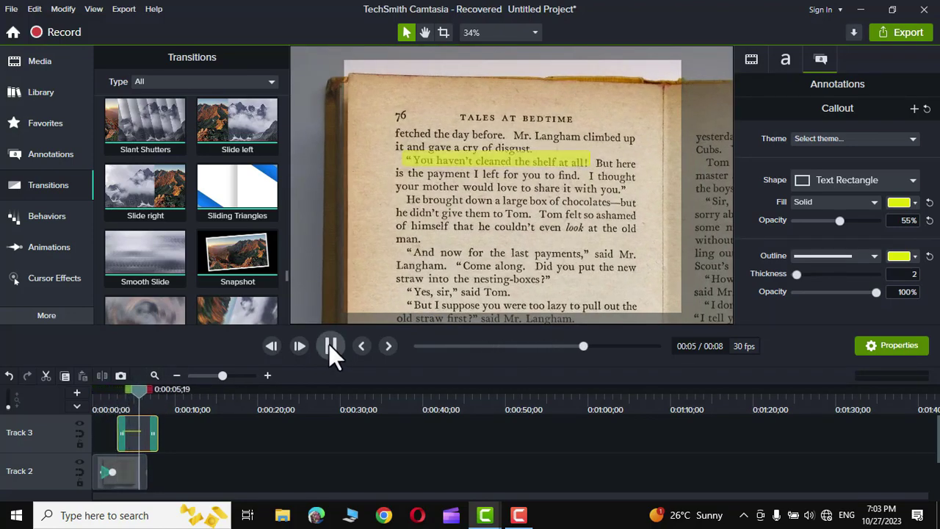
left_click(330, 346)
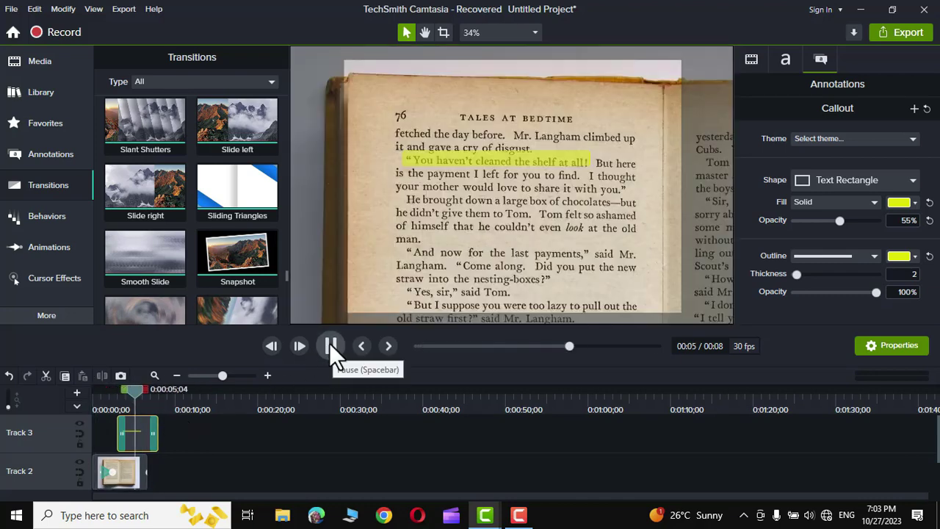
left_click(331, 346)
Trim the highlight clip's end so the video runs 6 seconds, then replay it.
left_click_drag(137, 391, 136, 397)
left_click_drag(152, 433, 143, 434)
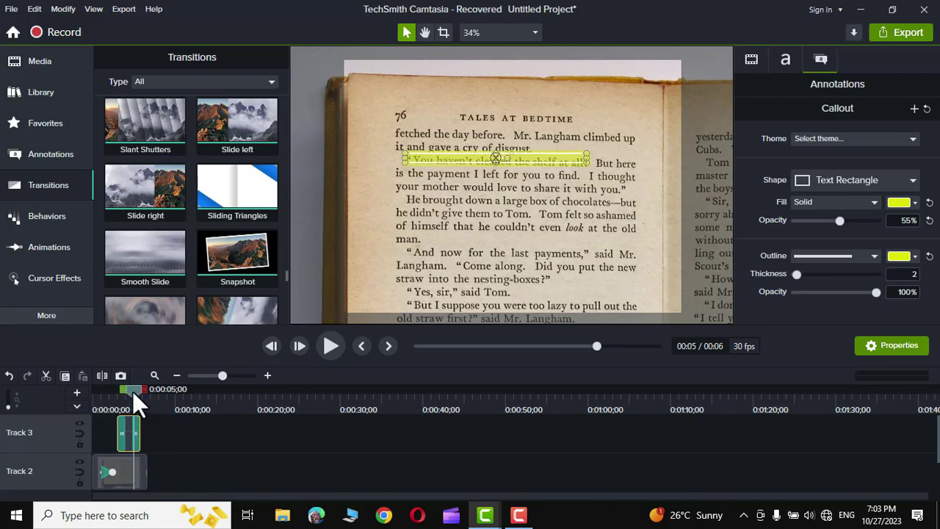
left_click(331, 345)
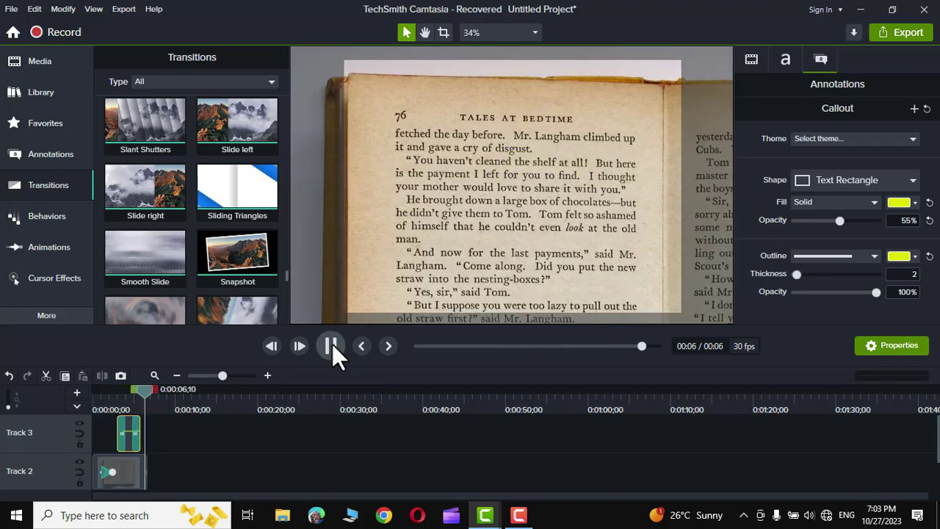